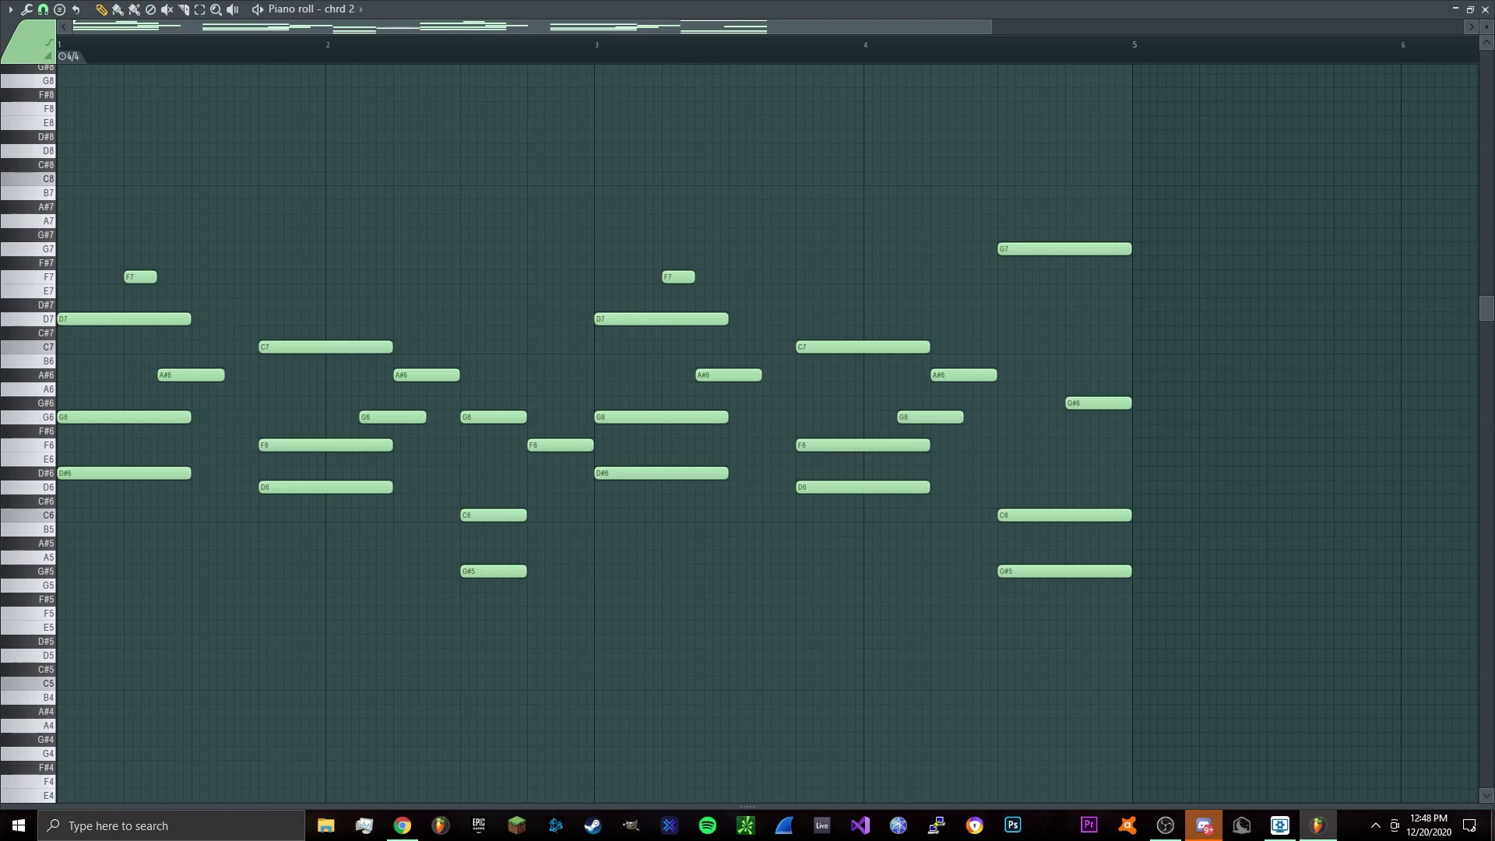
Play back the chrd 2 chord pattern in the piano roll, stop it and return to the playlist.
{"action": "key", "text": "space"}
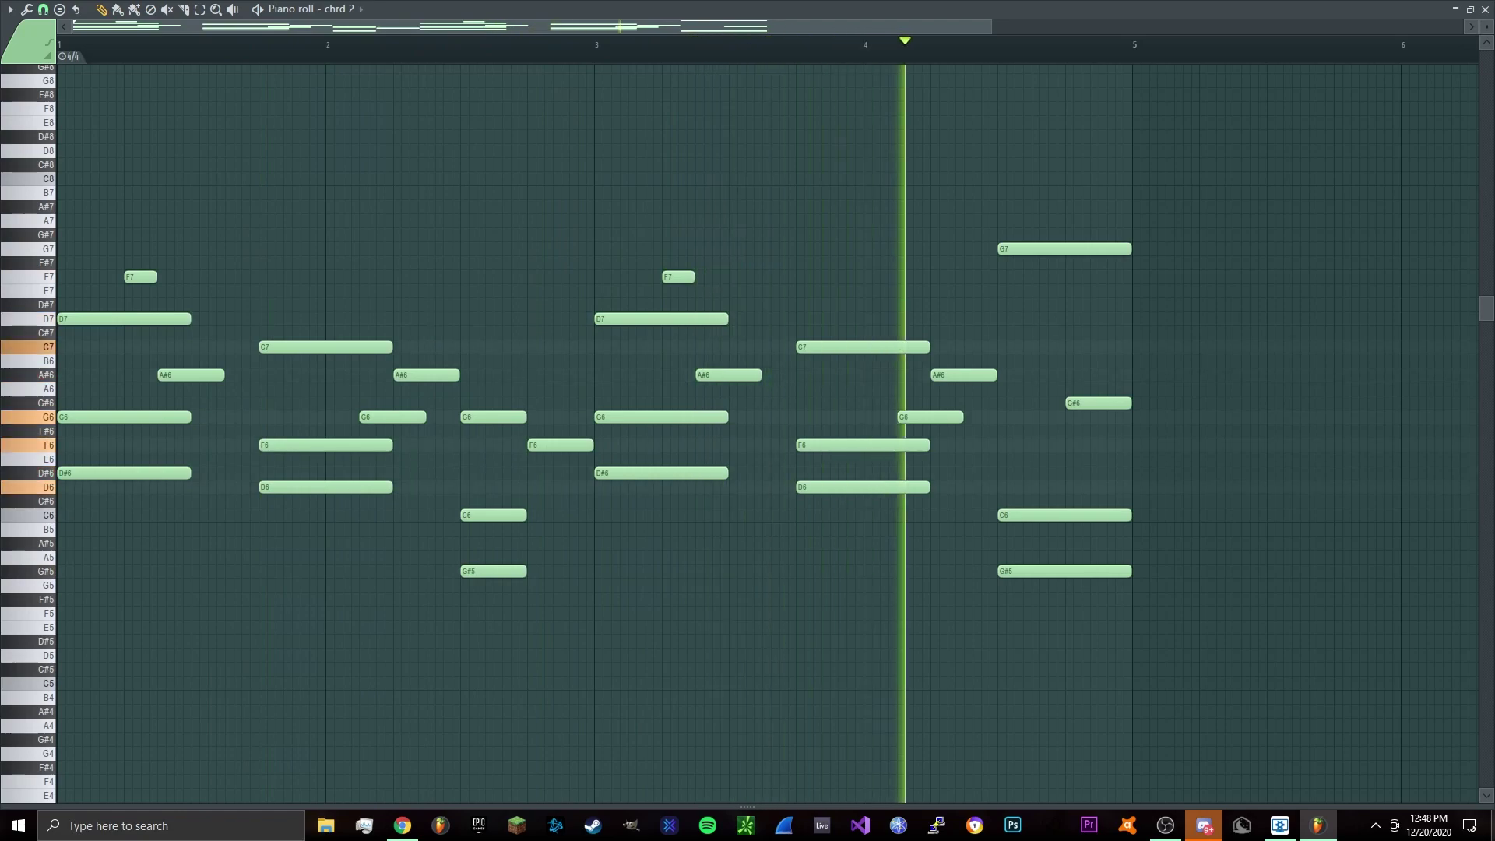
{"action": "key", "text": "space"}
{"action": "key", "text": "F5"}
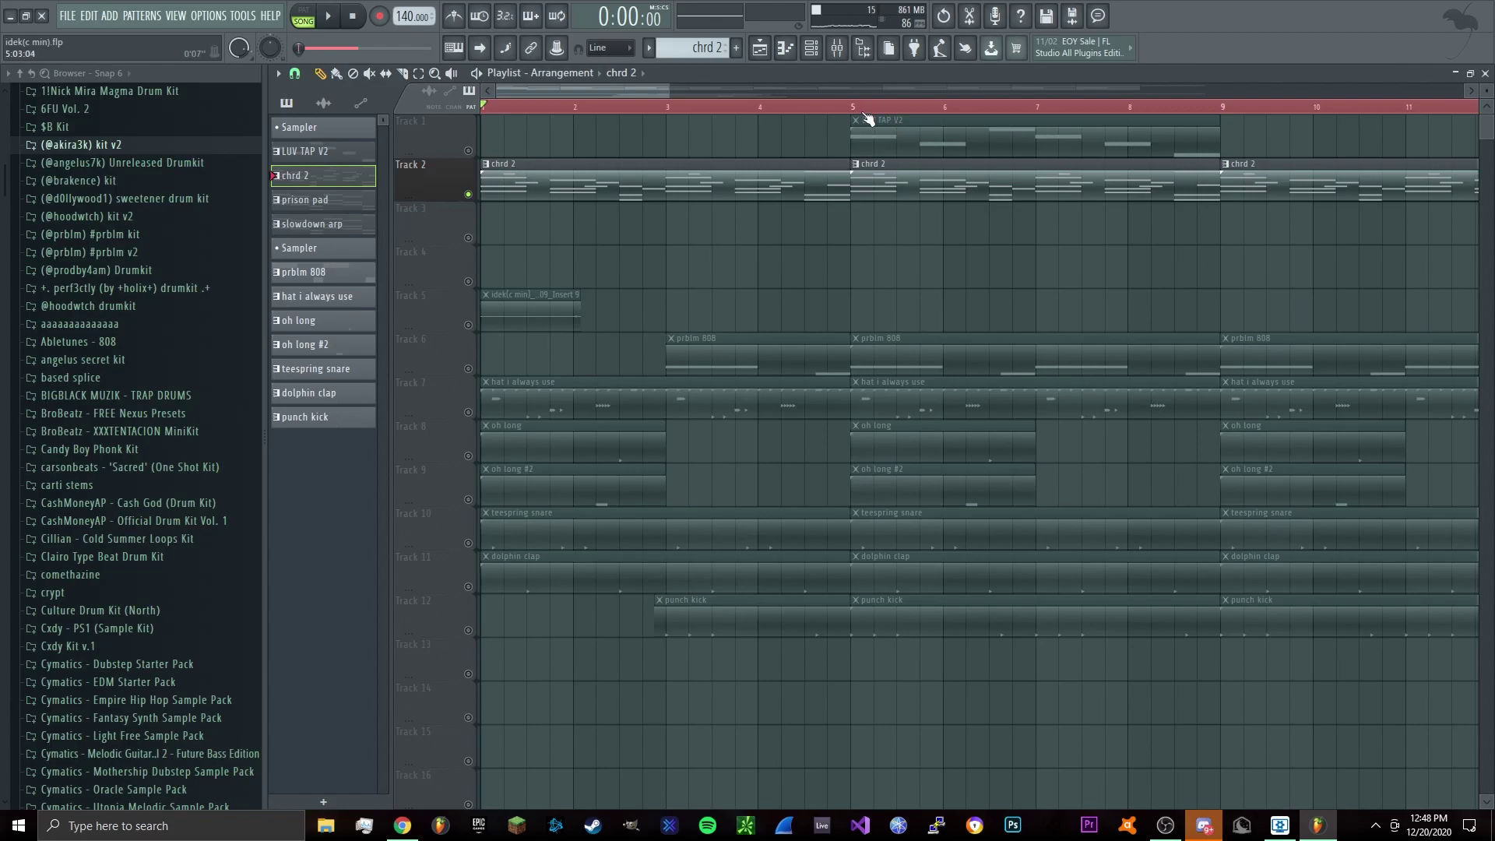
Open the LUV-TAP V2 clip to audition its pretty rhodes melody, and play the prblm 808 pattern.
{"action": "double_click", "coordinate": [934, 132]}
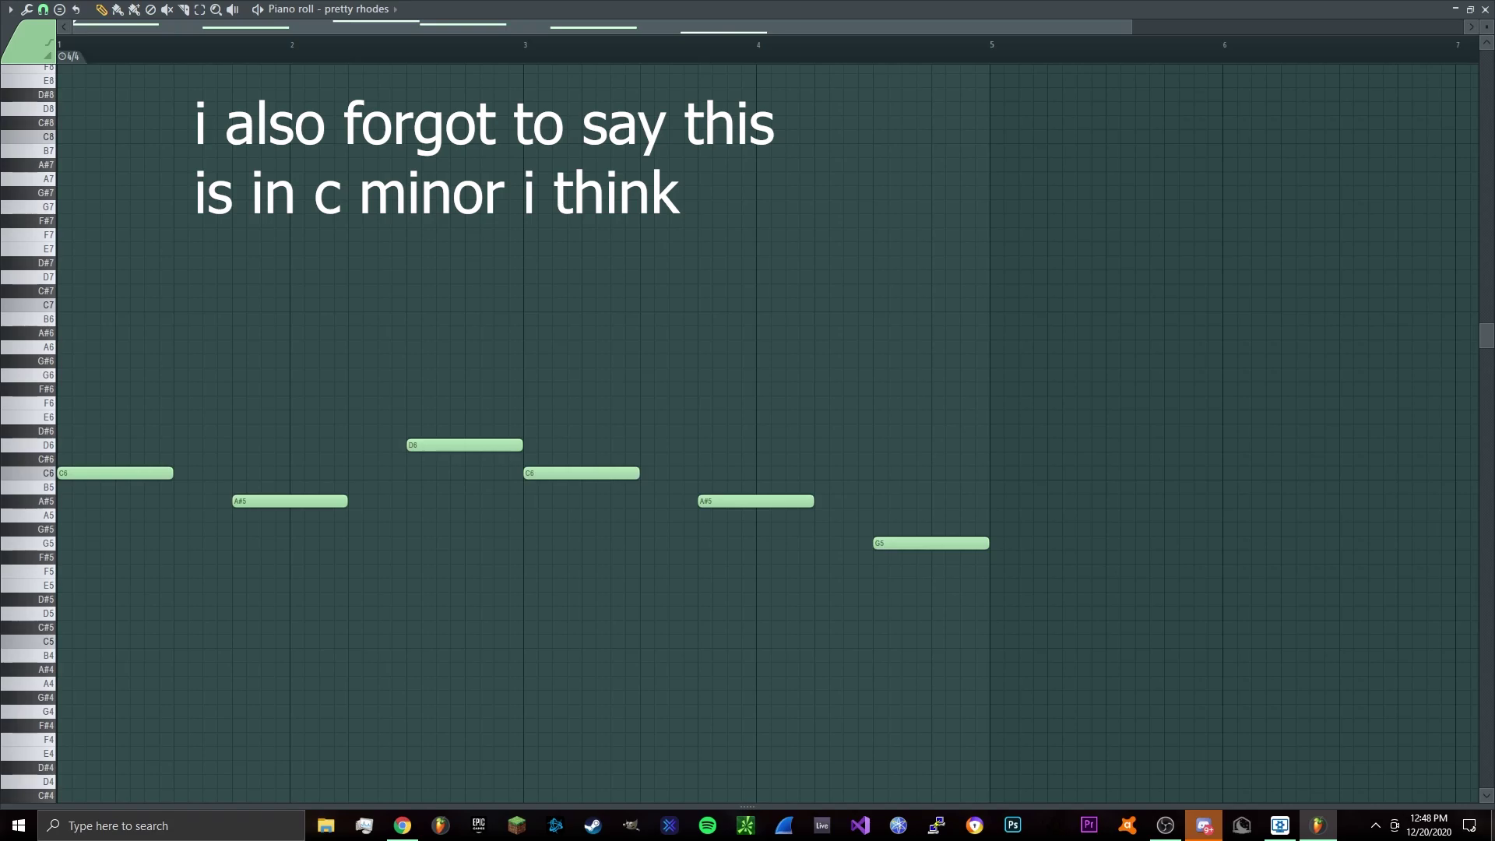
{"action": "key", "text": "space"}
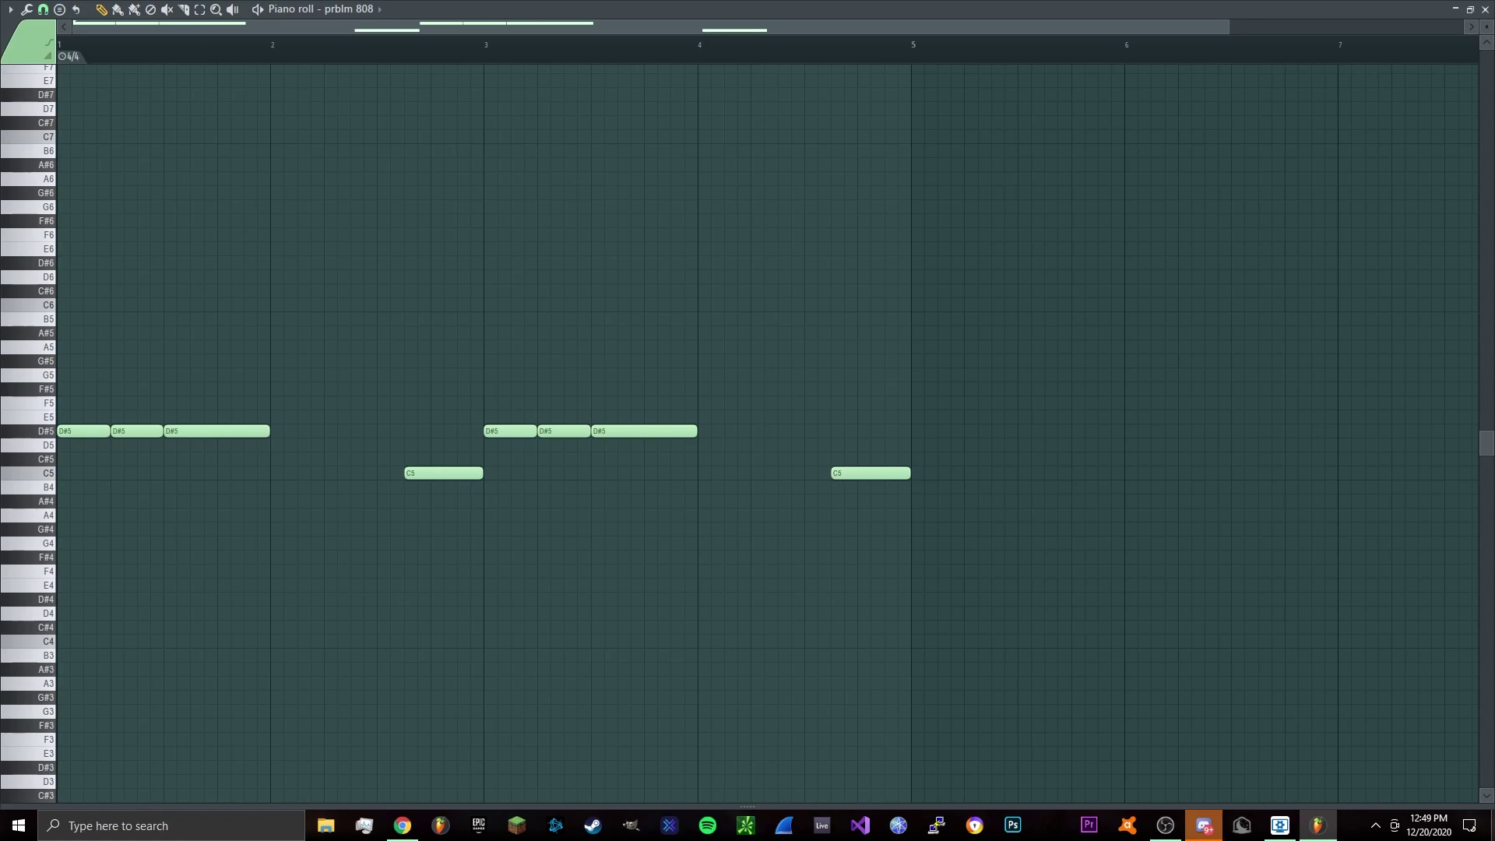
{"action": "left_click_drag", "start_coordinate": [634, 413], "coordinate": [517, 444]}
{"action": "key", "text": "space"}
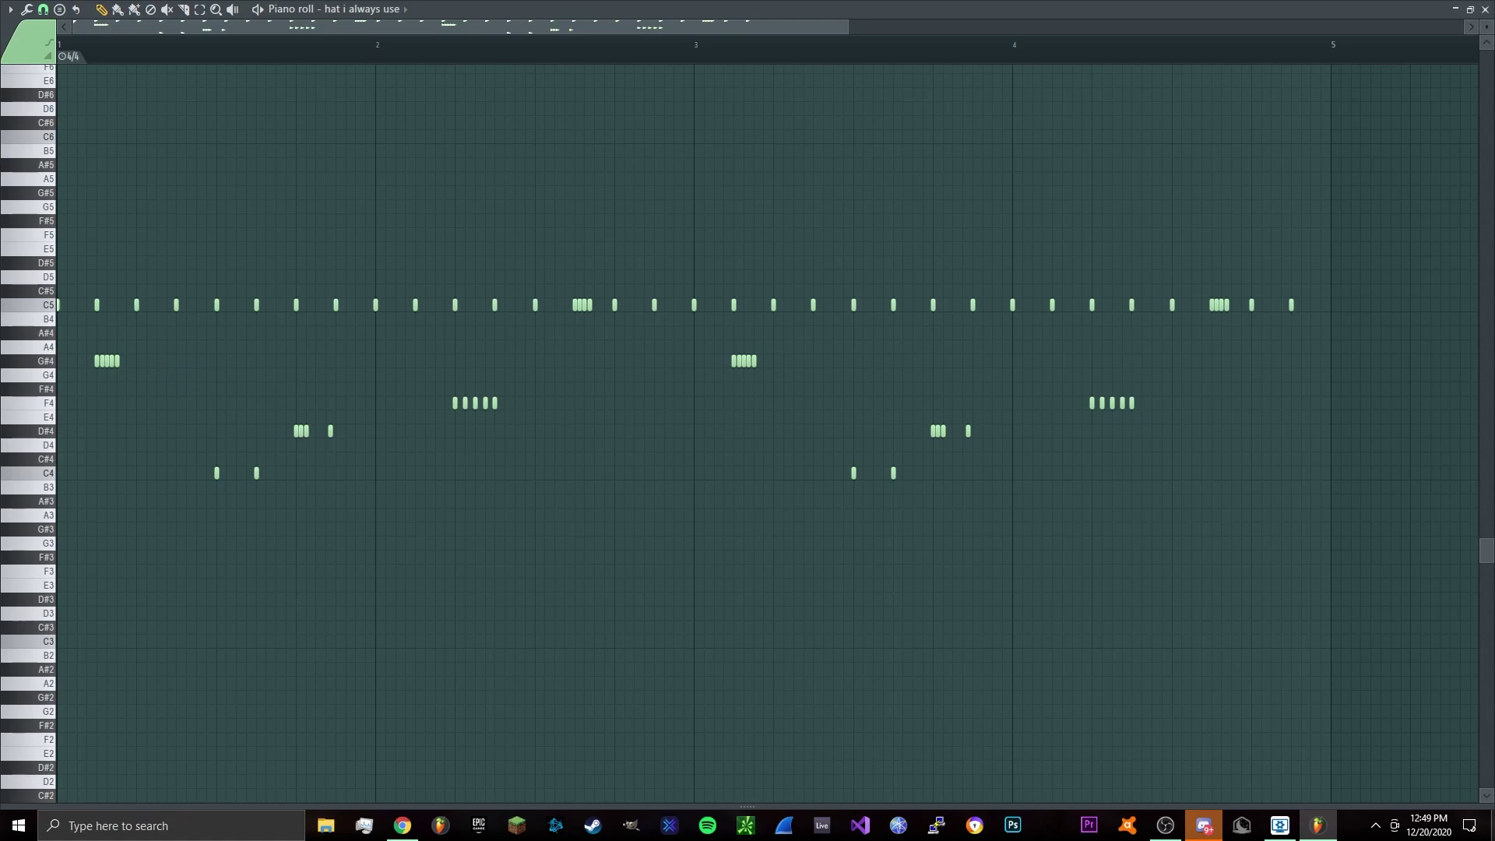
Audition the piano-roll patterns of hat i always use, oh long #2, teespring snare and dolphin clap.
{"action": "key", "text": "space"}
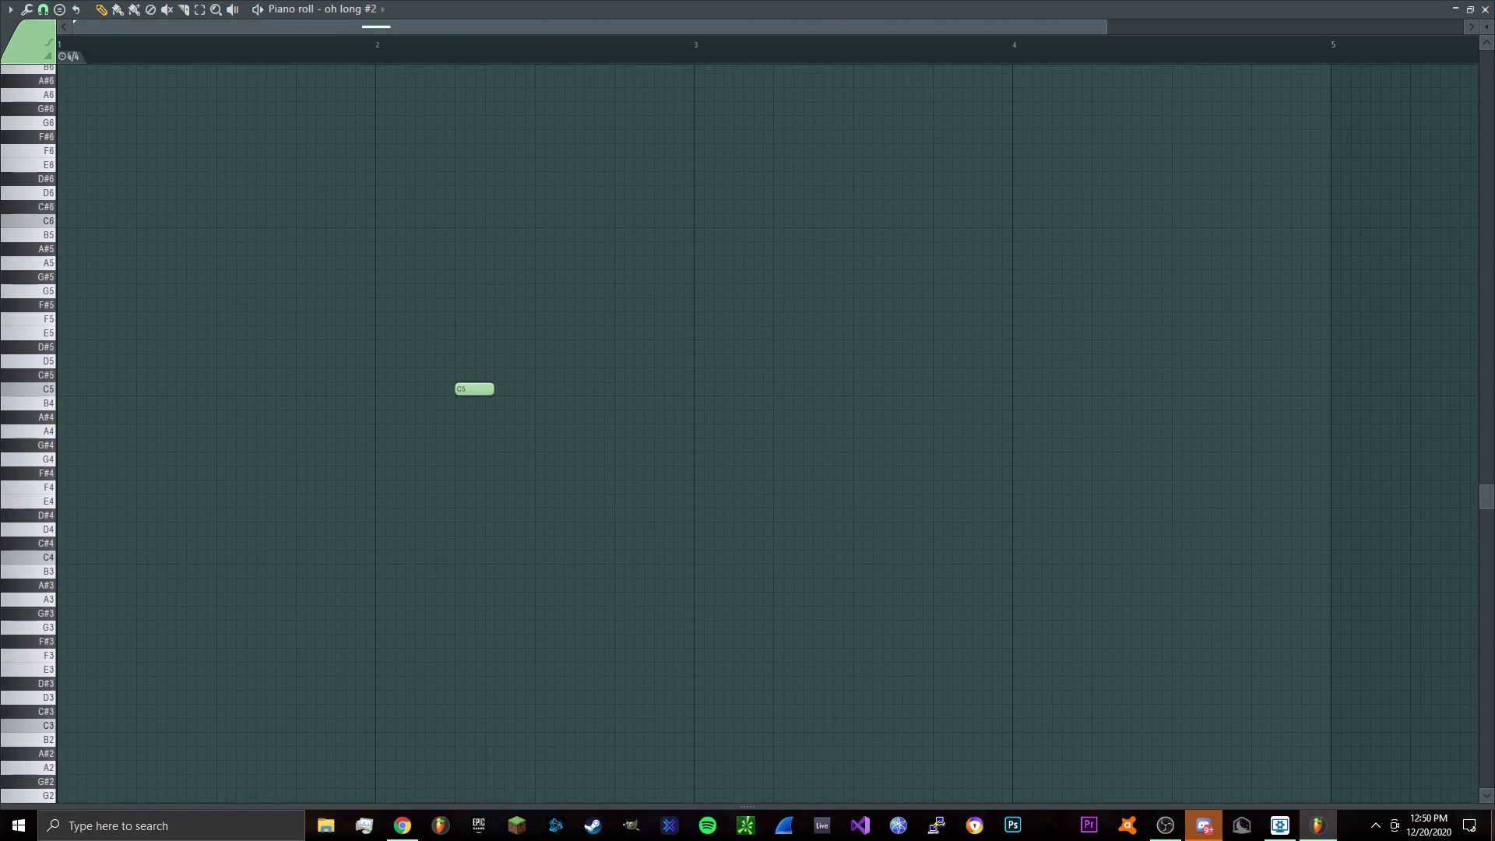
{"action": "key", "text": "space"}
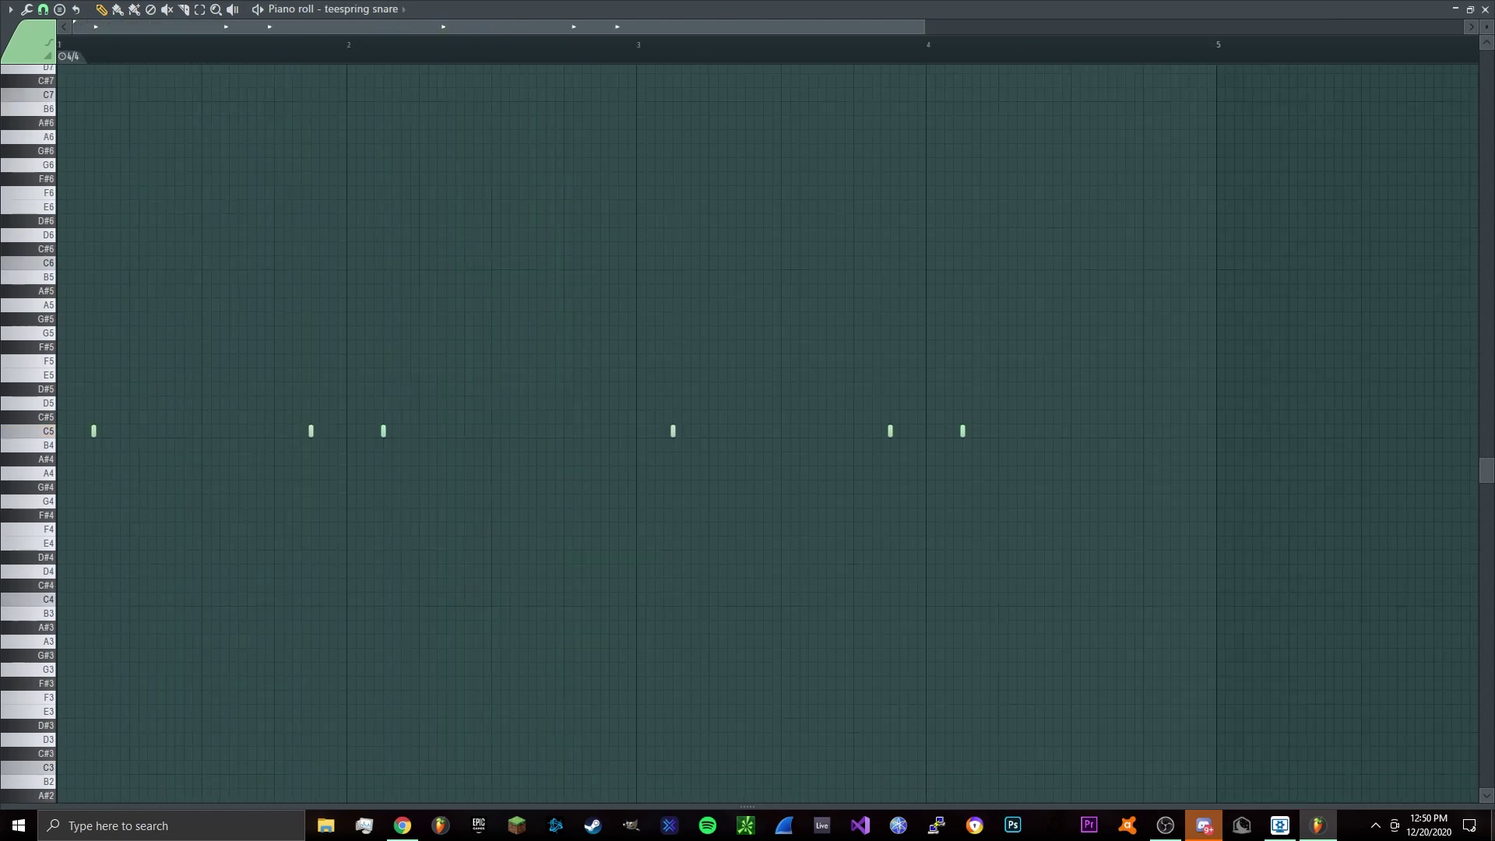
{"action": "key", "text": "space"}
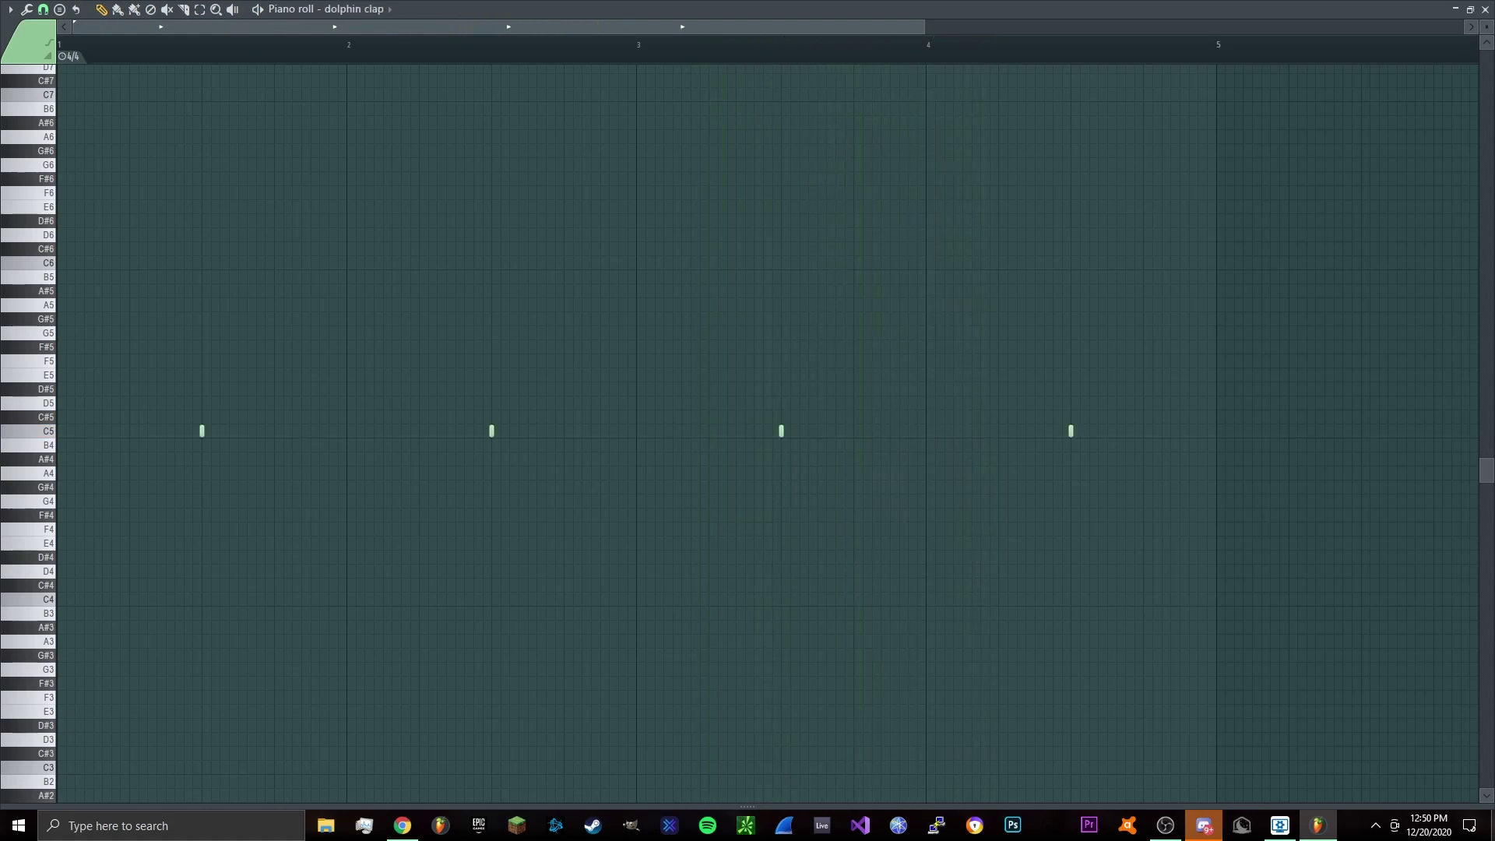
{"action": "key", "text": "space"}
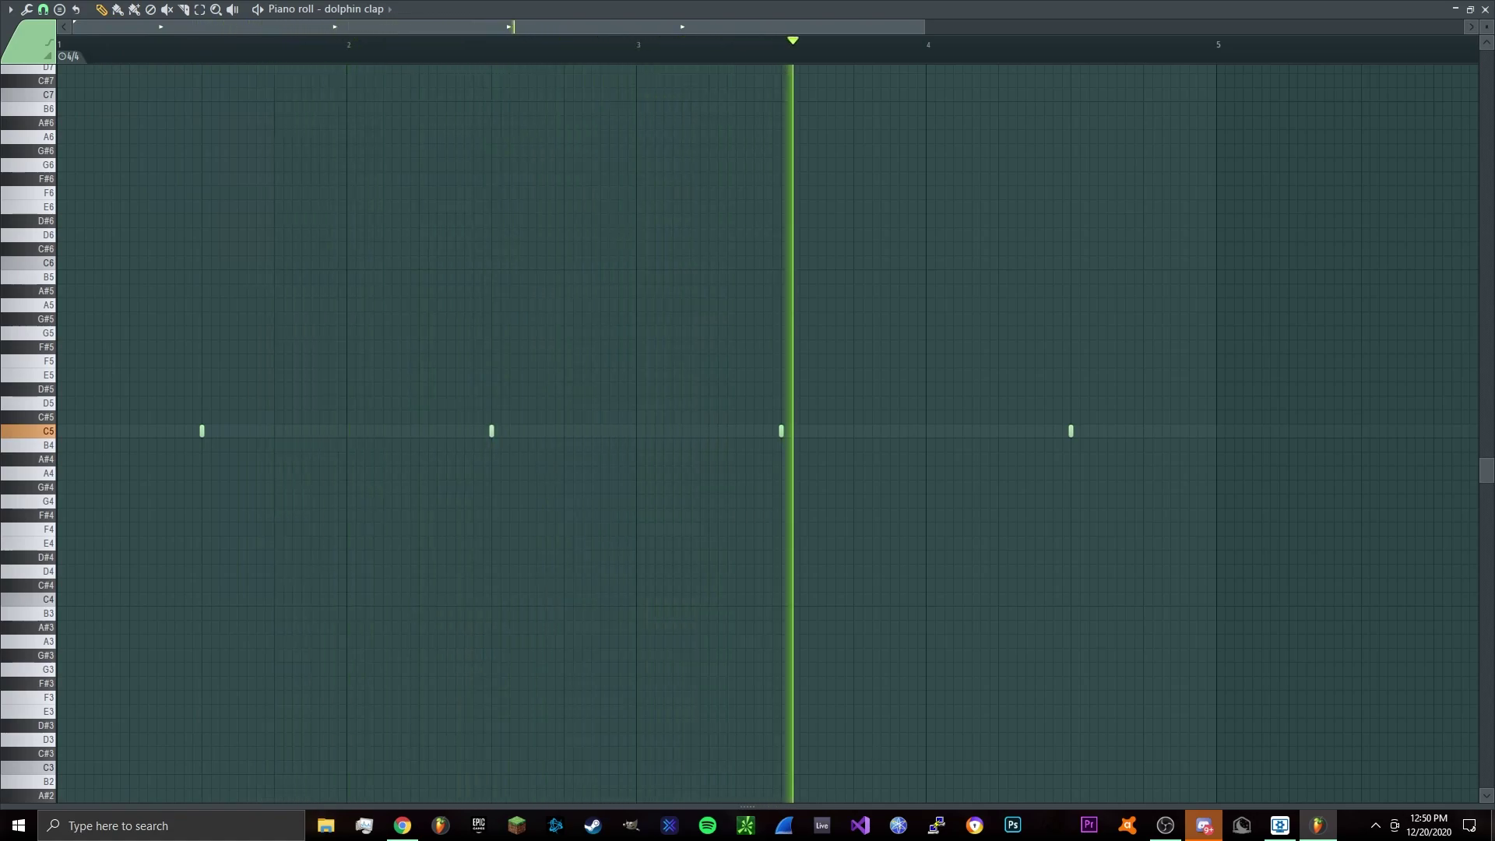
Audition the punch kick pattern and the slowdown arp chords in the piano roll.
{"action": "key", "text": "Up"}
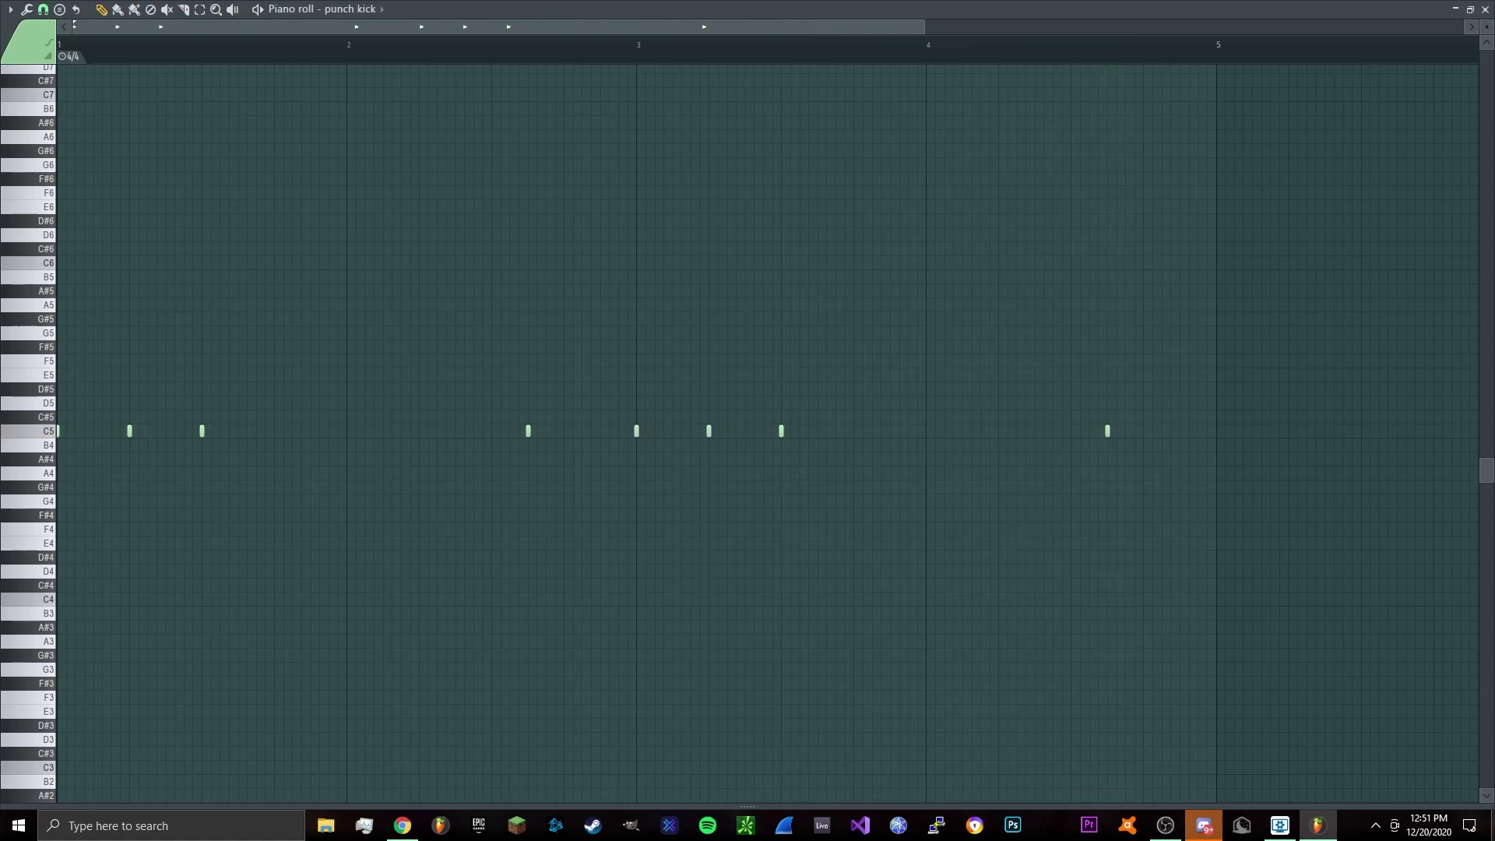
{"action": "key", "text": "space"}
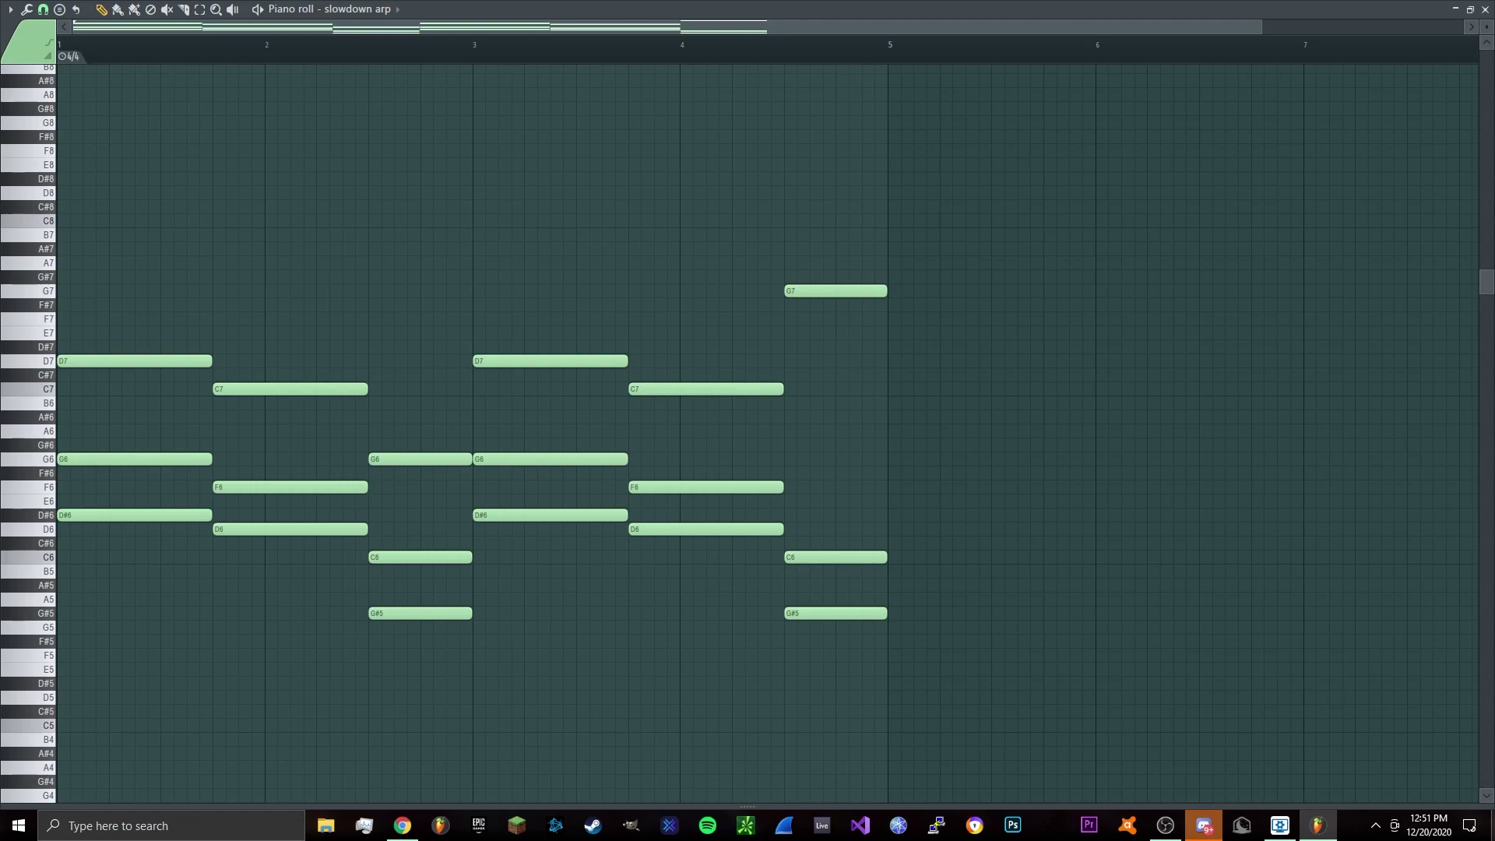
{"action": "key", "text": "space"}
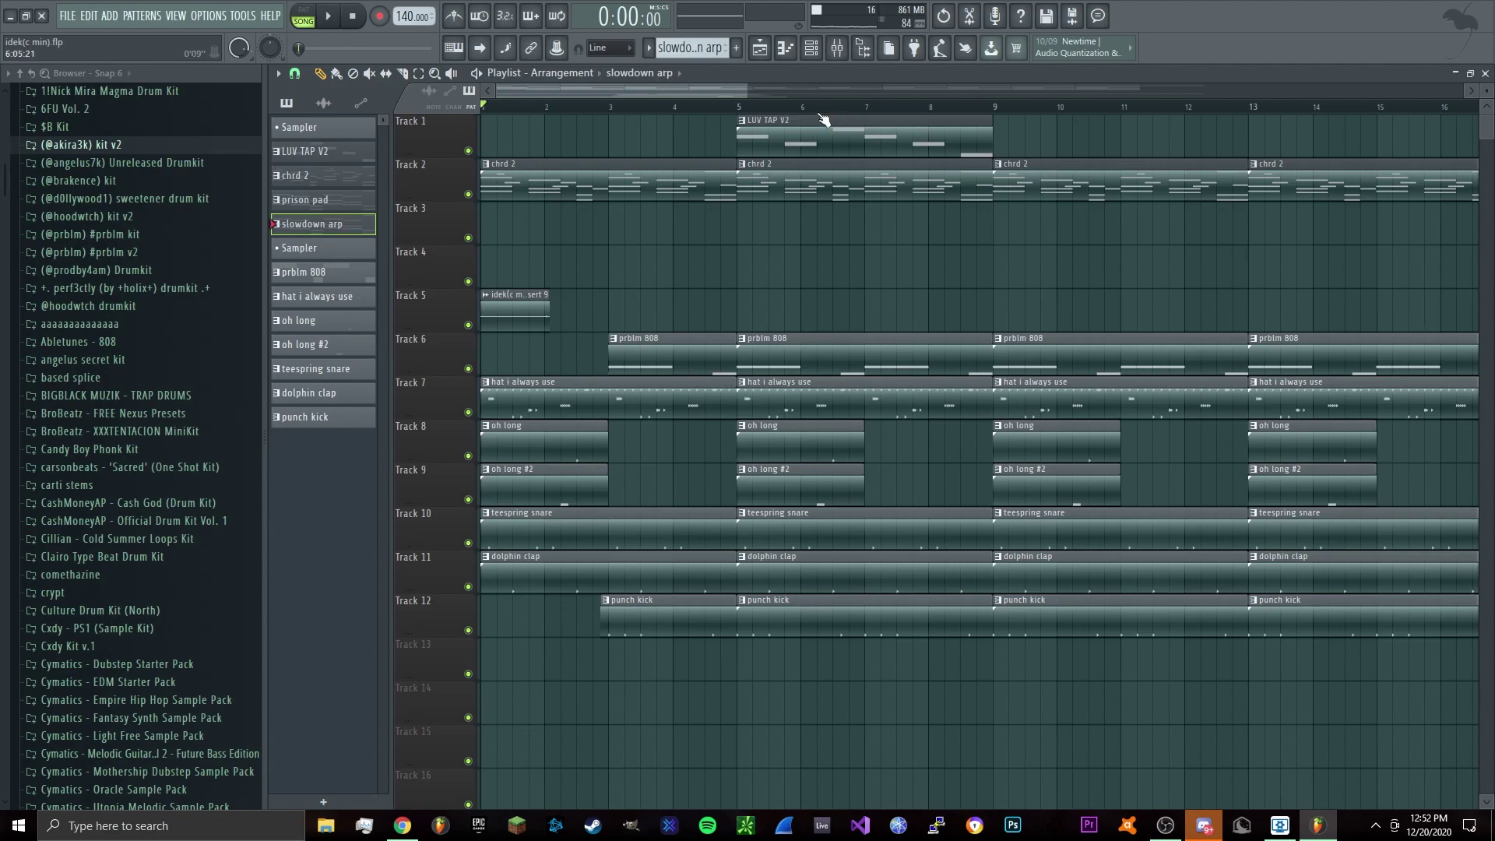
Place the playhead shortly before bar 9, solo Track 23 and play its 12-59-17 recording.
{"action": "left_click_drag", "start_coordinate": [749, 90], "coordinate": [1056, 98]}
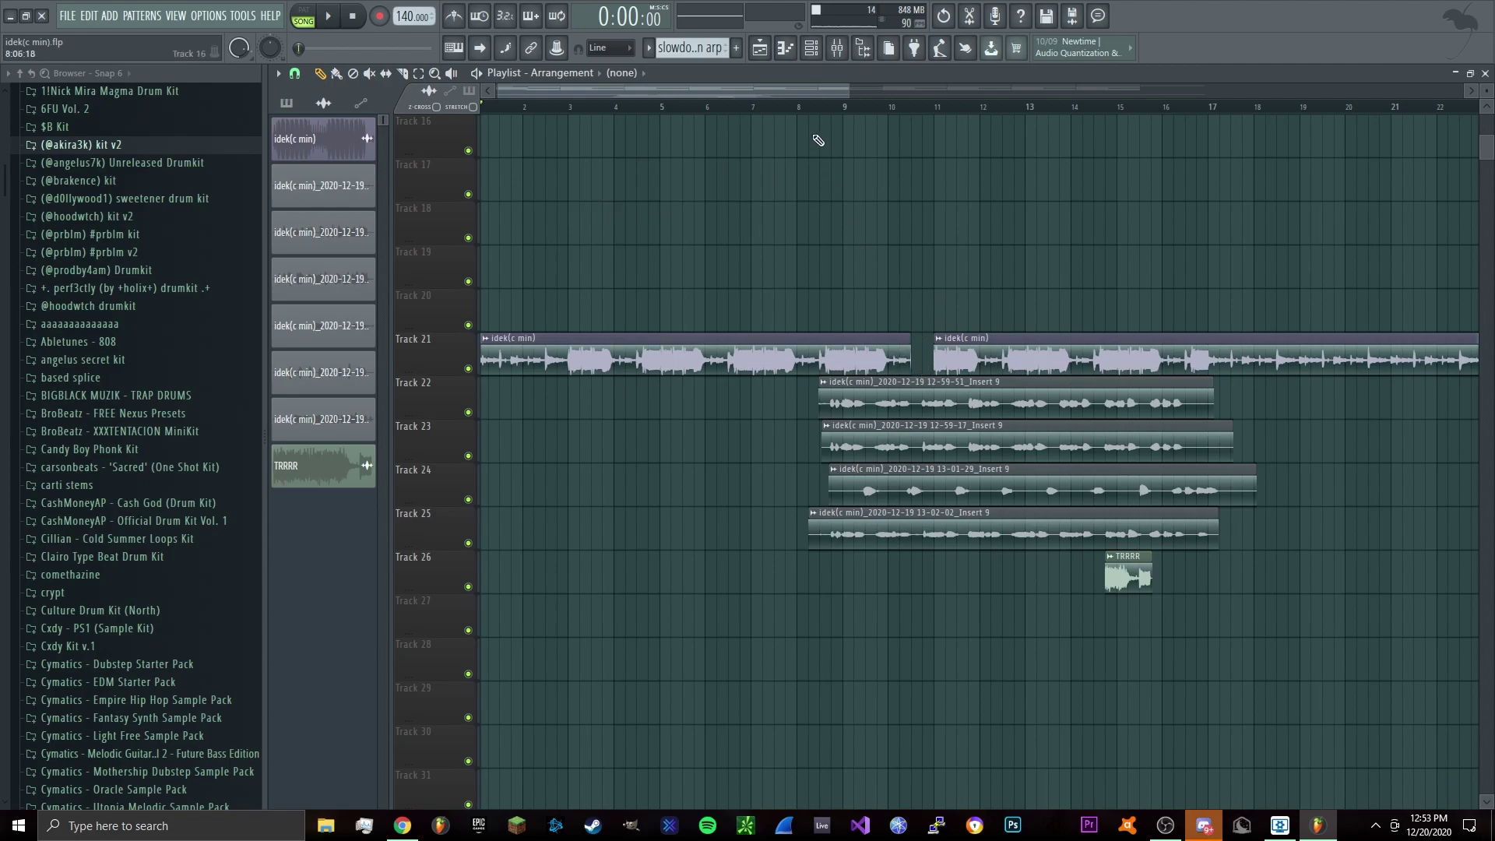
{"action": "left_click", "coordinate": [836, 115]}
{"action": "scroll", "coordinate": [835, 115], "scroll_direction": "up", "scroll_amount": 5}
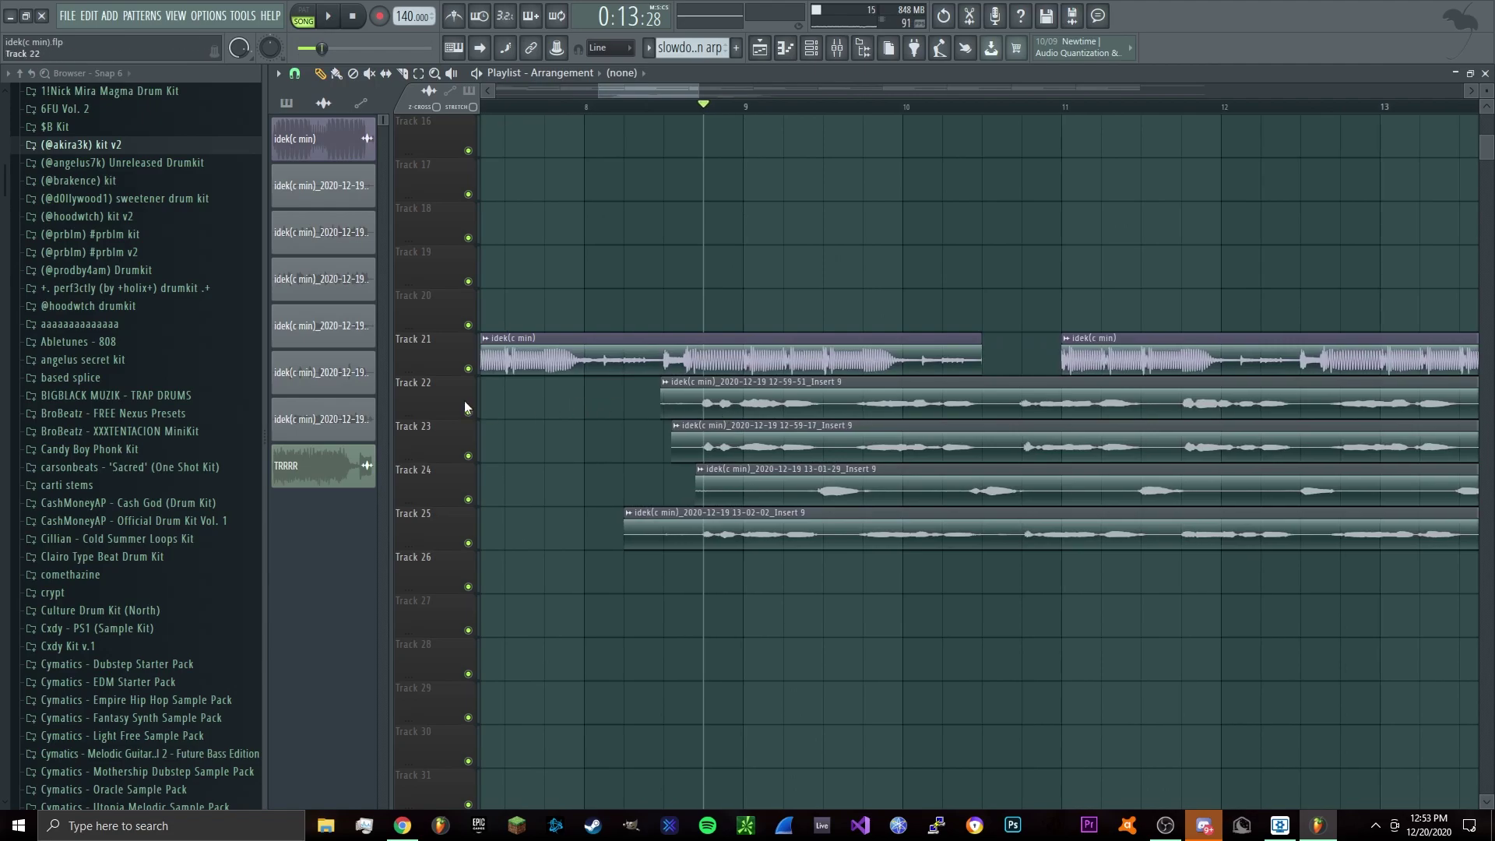
{"action": "right_click", "coordinate": [470, 412]}
{"action": "mouse_move", "coordinate": [708, 103]}
{"action": "left_mouse_down"}
{"action": "mouse_move", "coordinate": [678, 107]}
{"action": "mouse_move", "coordinate": [692, 116]}
{"action": "left_mouse_up"}
{"action": "right_click", "coordinate": [467, 455]}
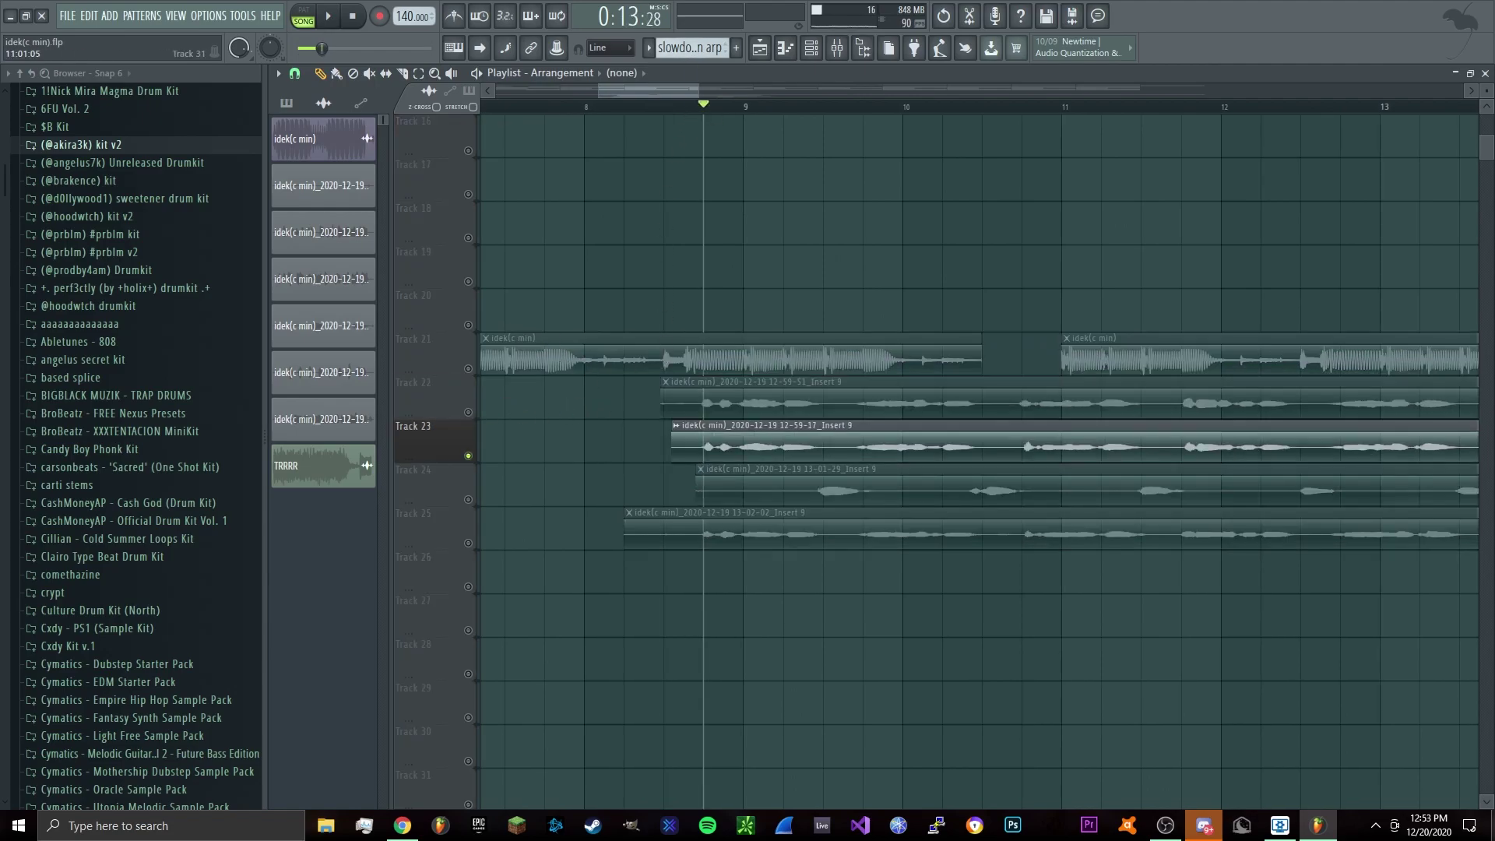
{"action": "key", "text": "space"}
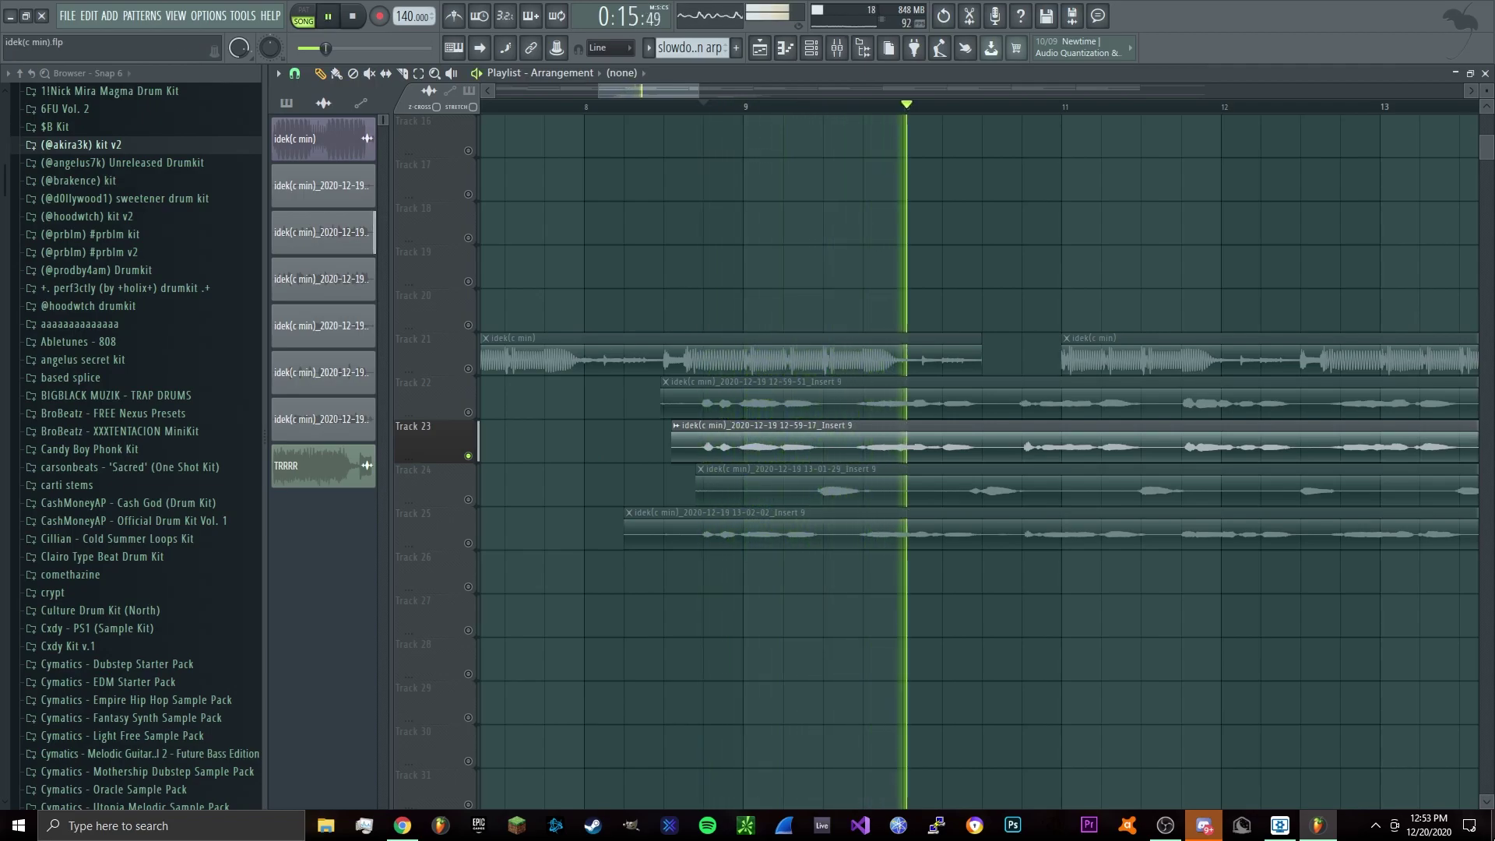
{"action": "key", "text": "space"}
Solo Track 22 and play its 12-59-51 recording from the same playhead position.
{"action": "right_click", "coordinate": [468, 412]}
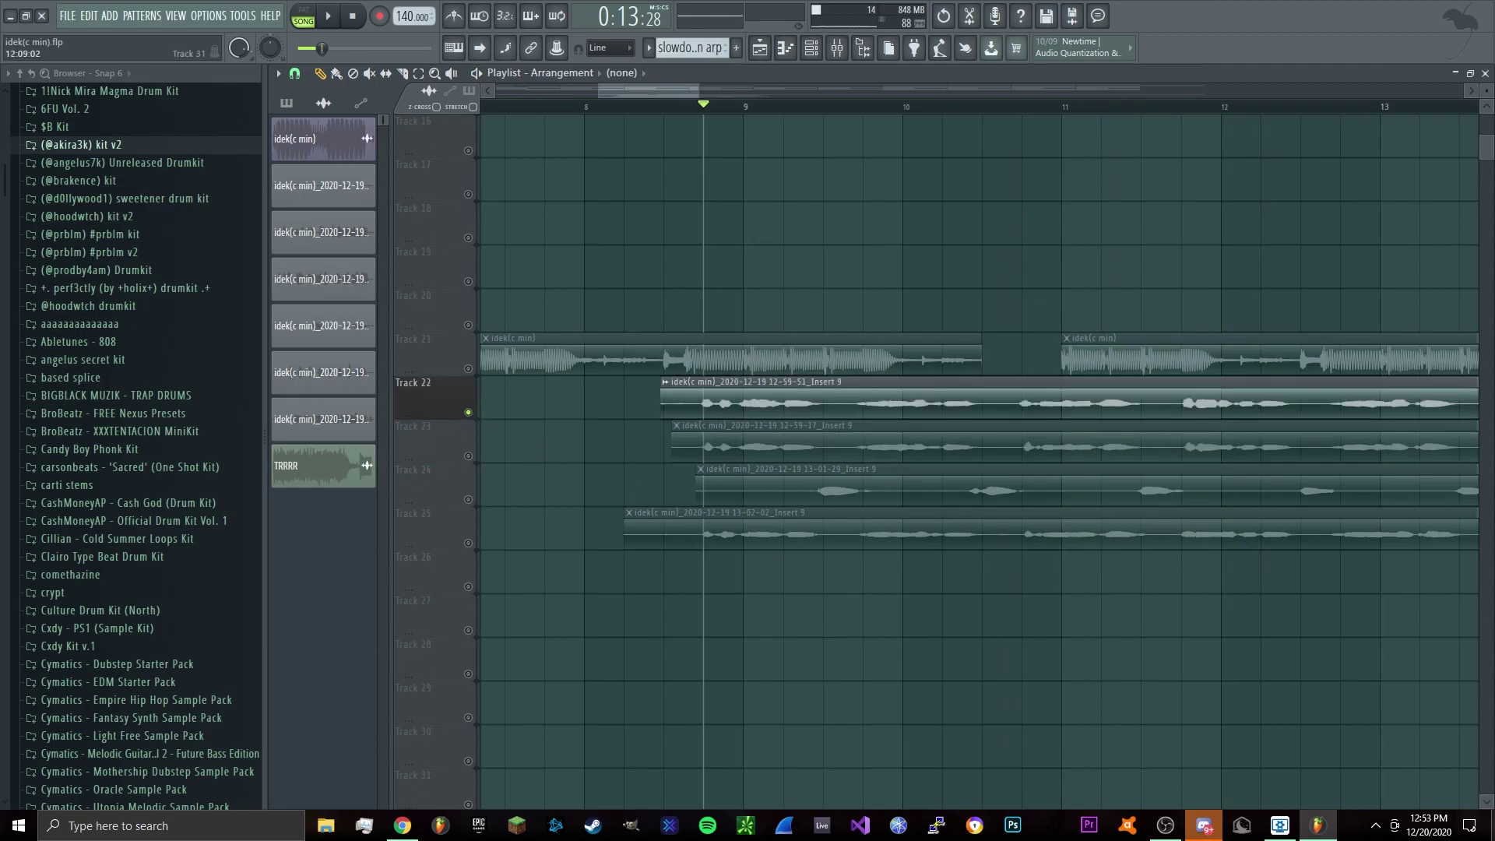
{"action": "key", "text": "space"}
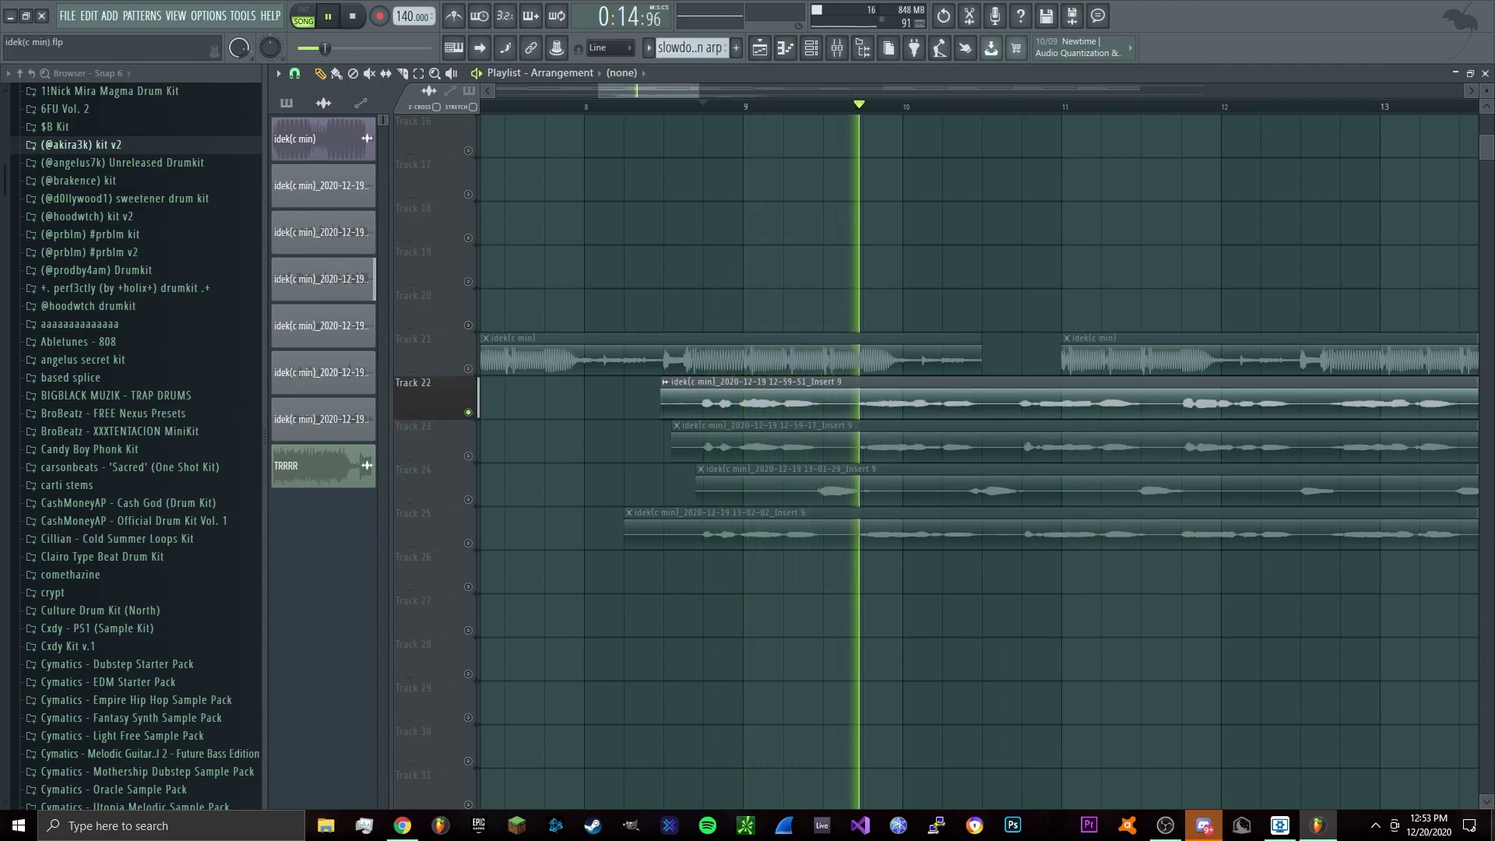
{"action": "key", "text": "space"}
Solo Track 25 and play its 13-02-02 recording from the same playhead position.
{"action": "right_click", "coordinate": [468, 543]}
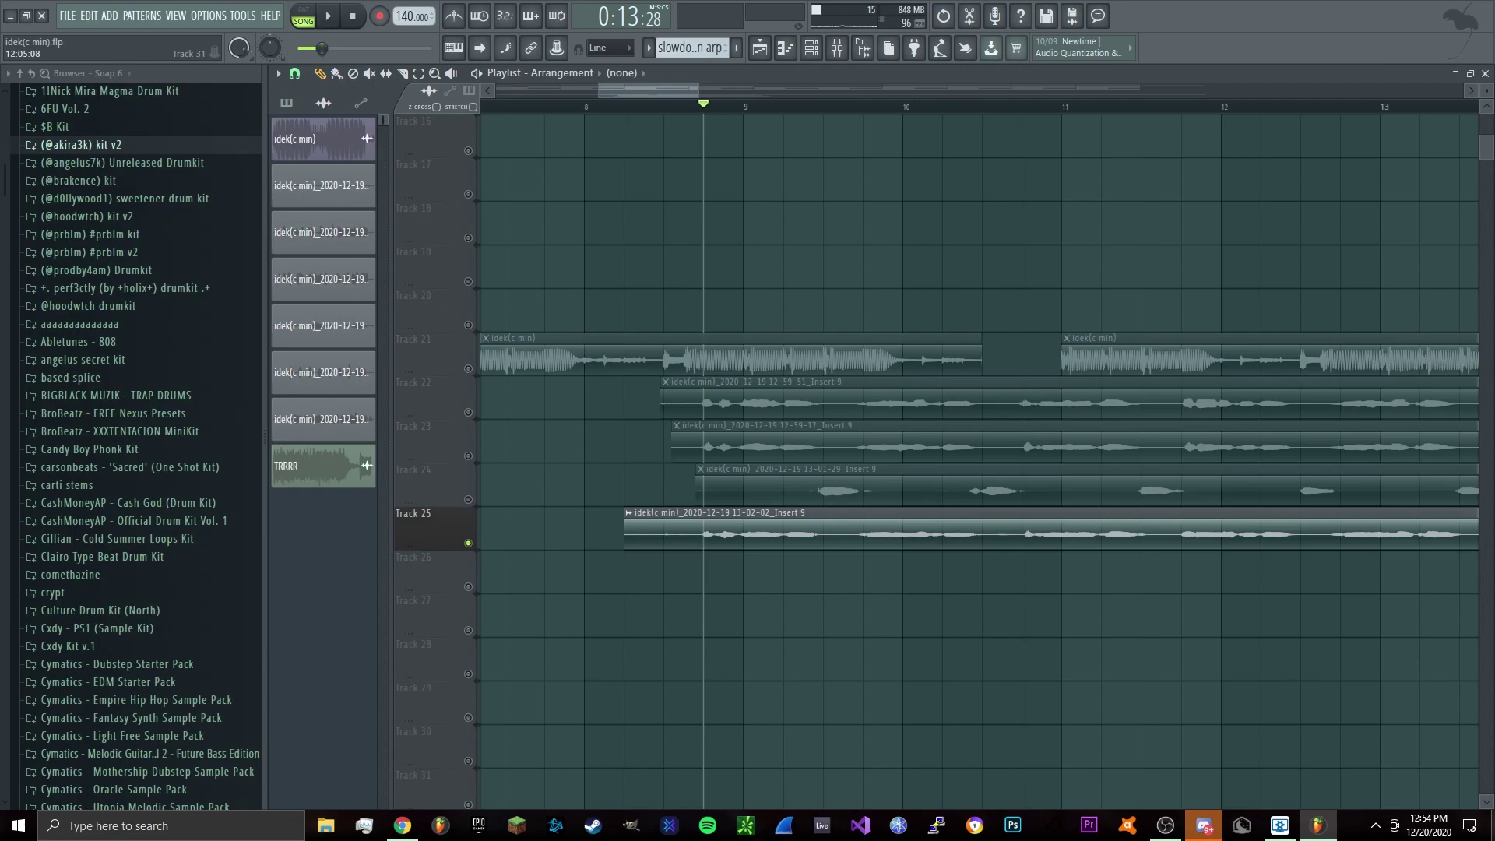
{"action": "key", "text": "space"}
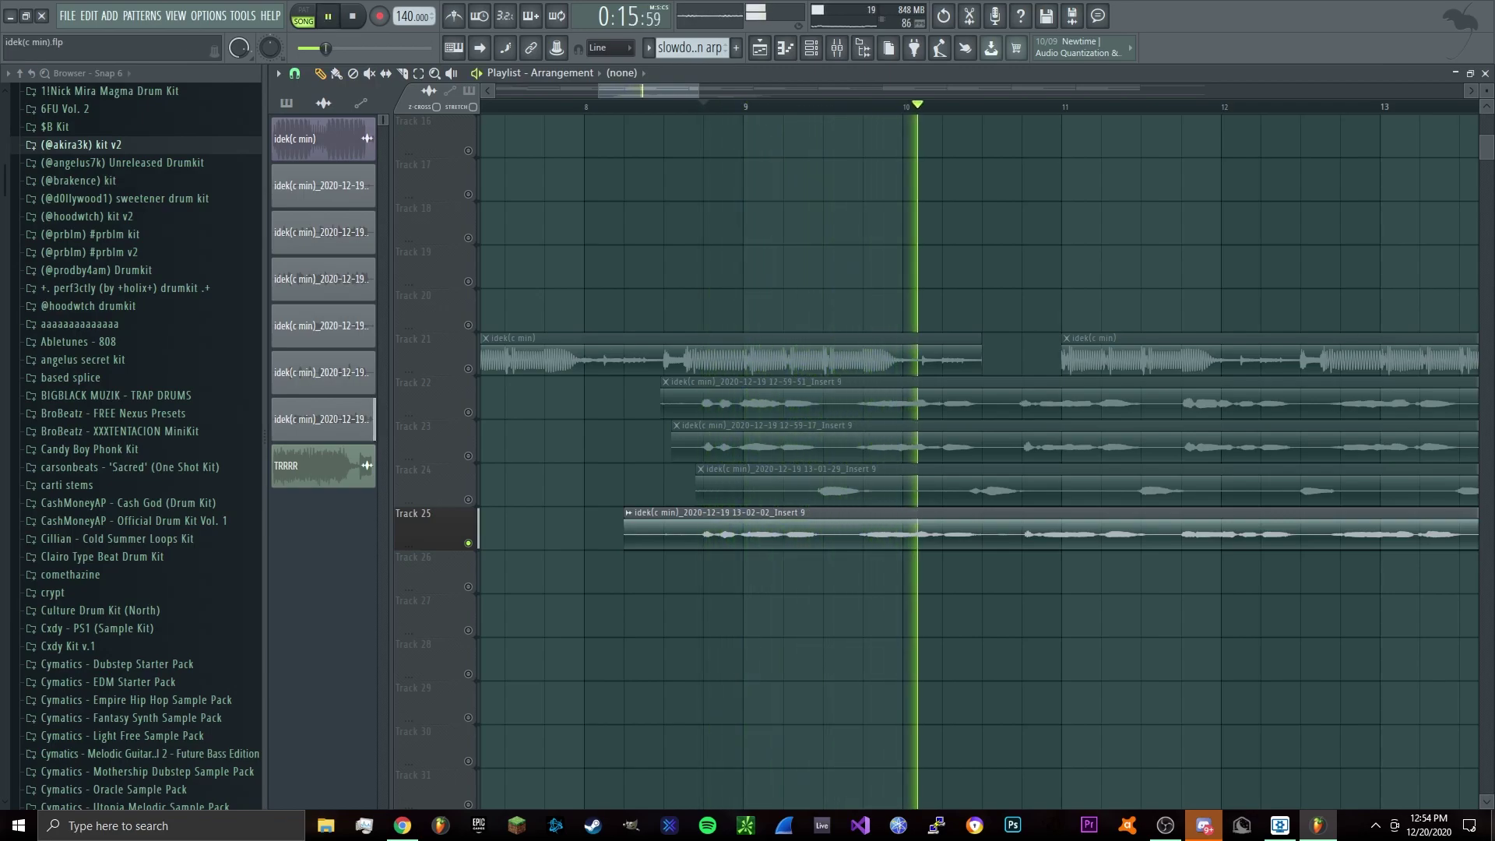
{"action": "key", "text": "space"}
Solo Track 24 and play its 13-01-29 recording from the same playhead position.
{"action": "right_click", "coordinate": [468, 499]}
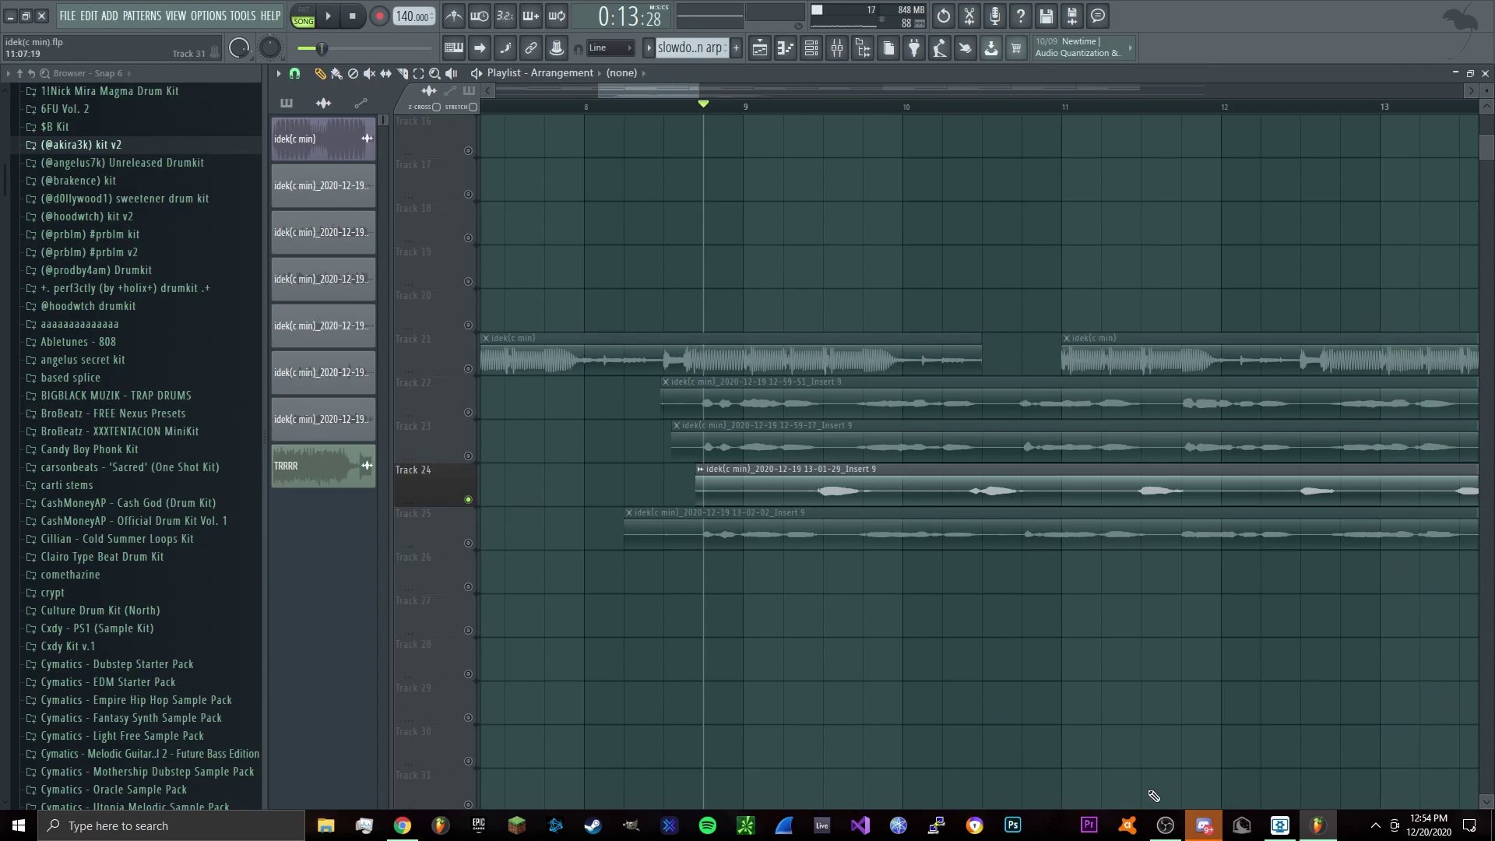
{"action": "key", "text": "space"}
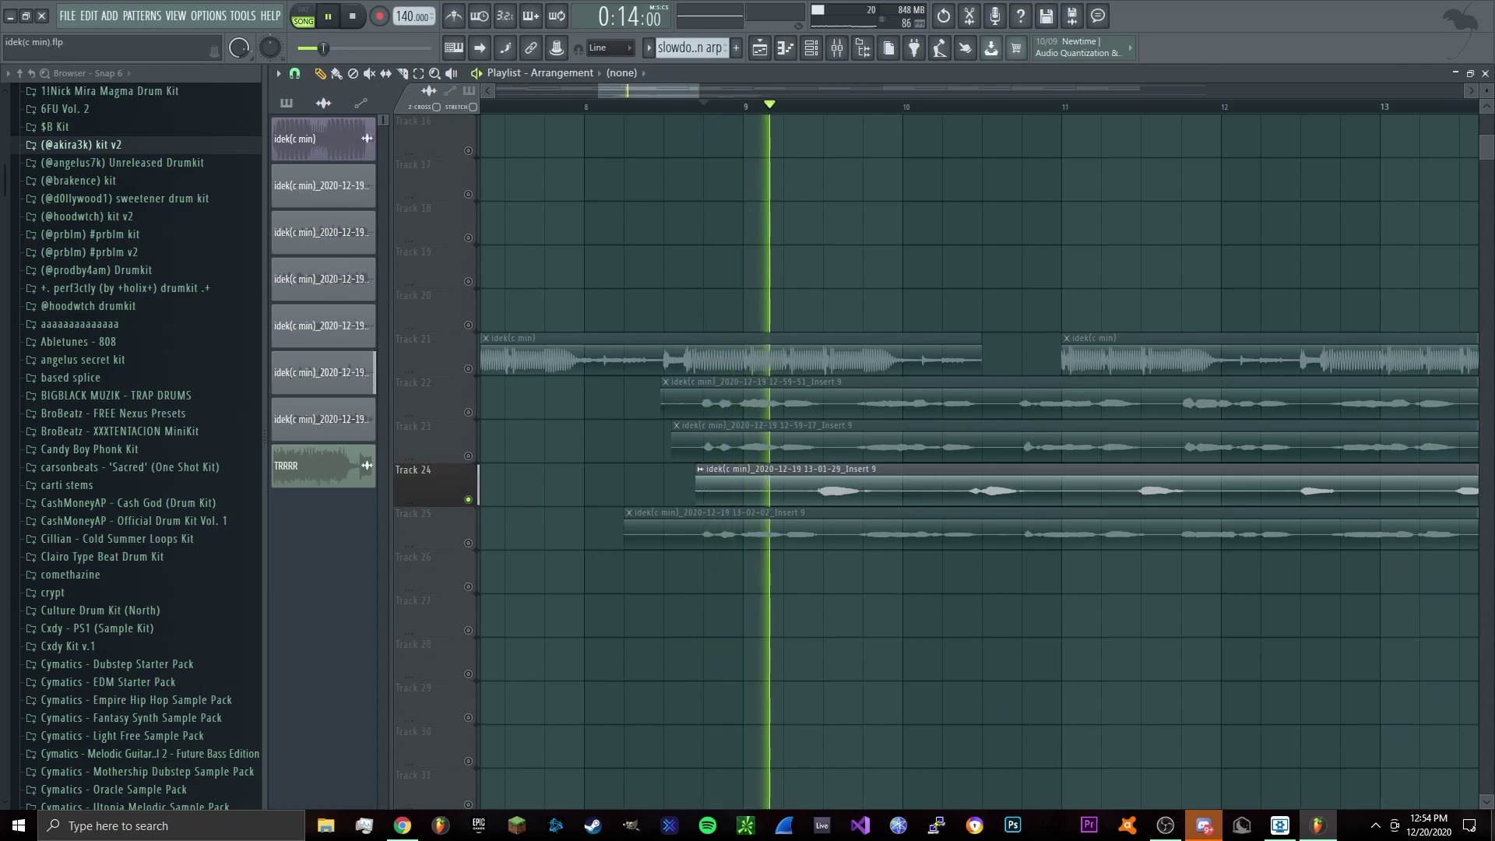
{"action": "key", "text": "space"}
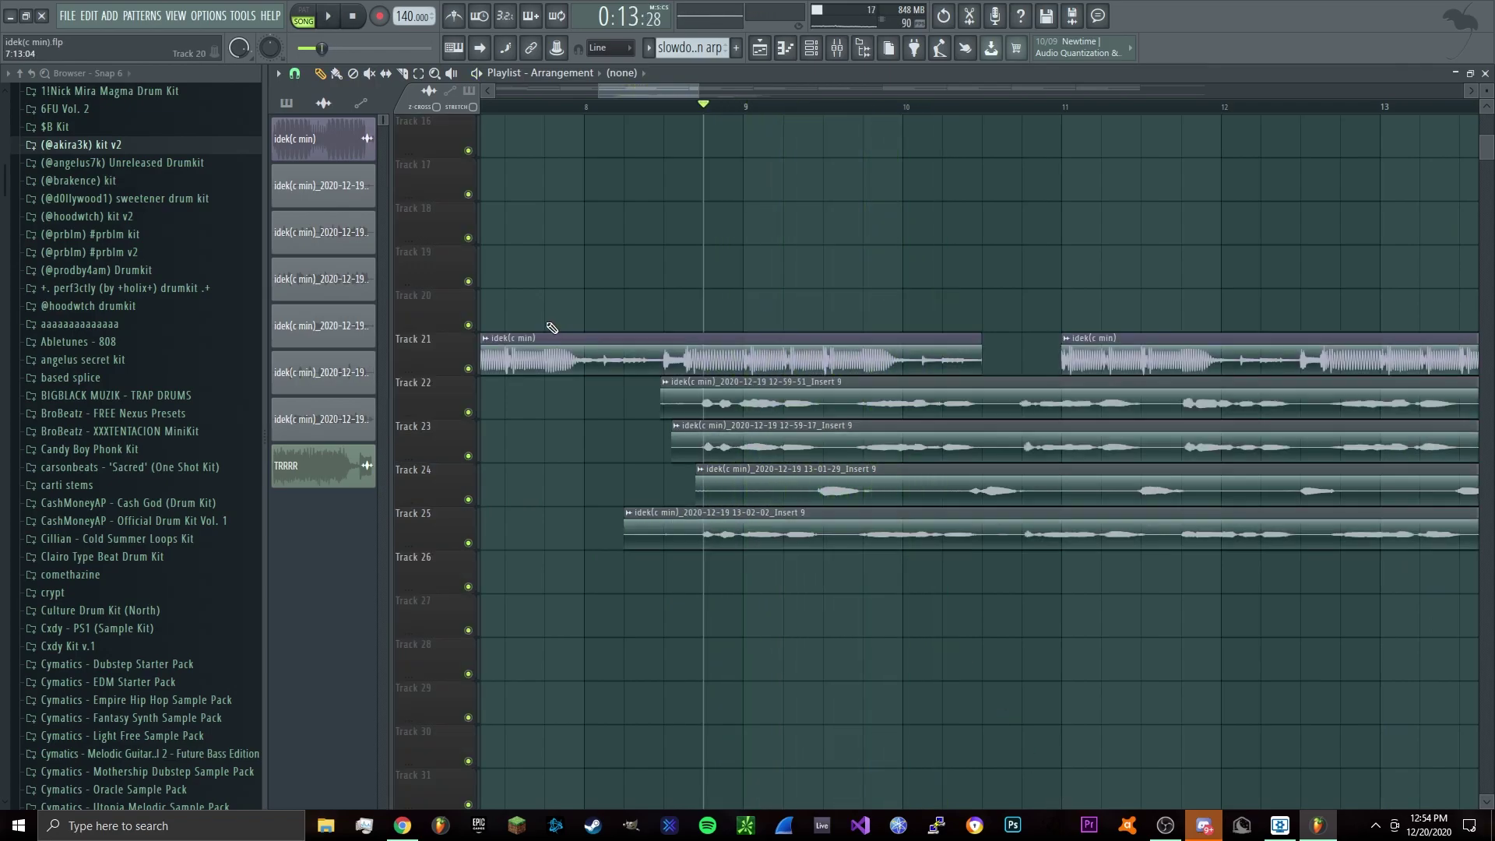